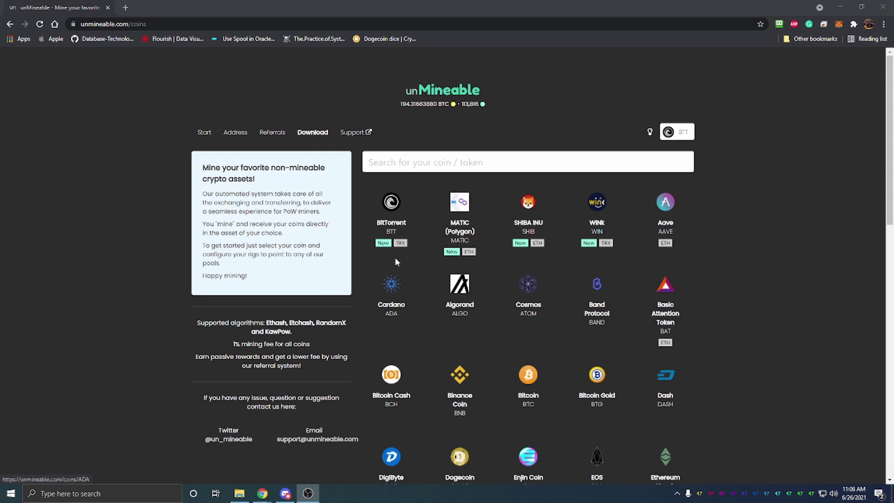
Step: Open the SHIBA INU mining page from the coin list and choose the Ethash mining algorithm
scroll(389, 258, "down", 1)
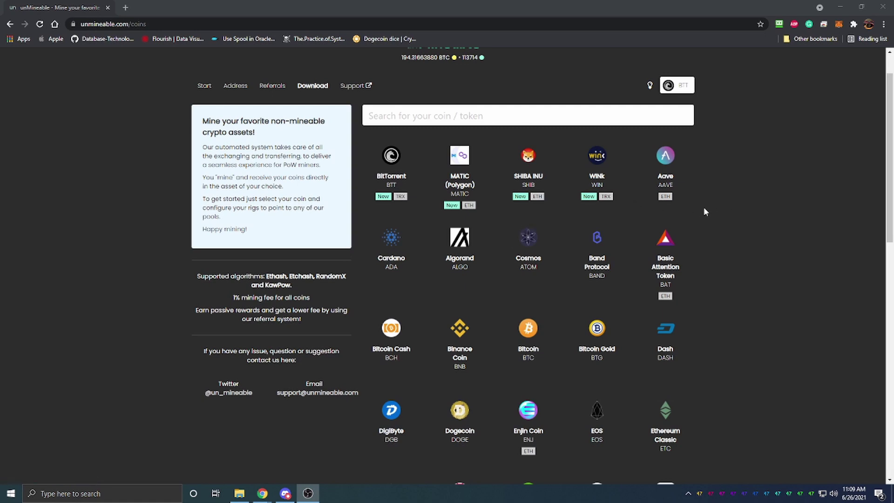
left_click(534, 175)
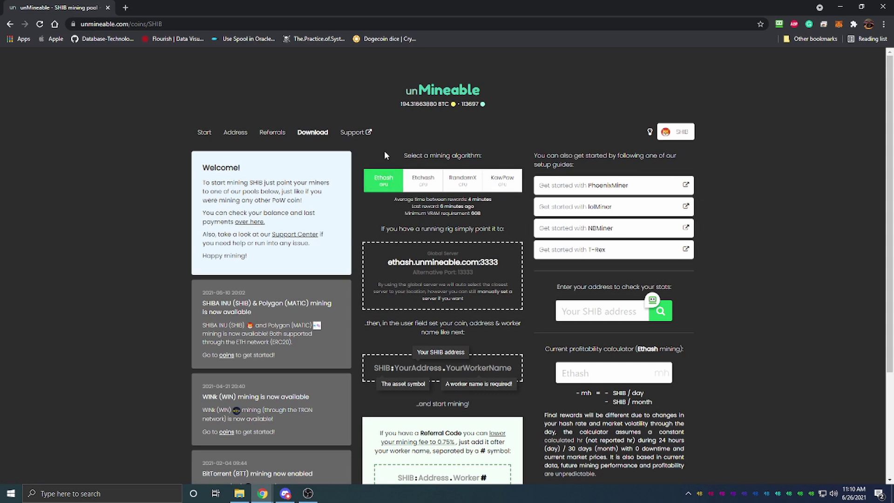
left_click(416, 187)
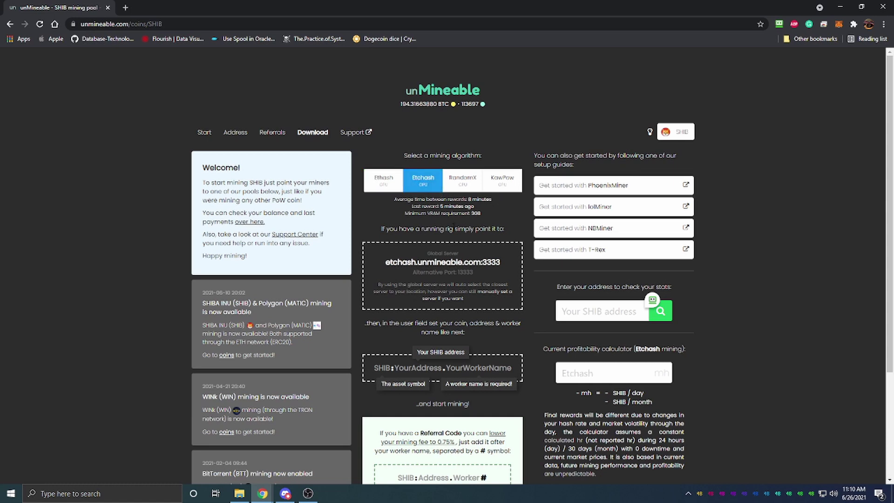
left_click(392, 191)
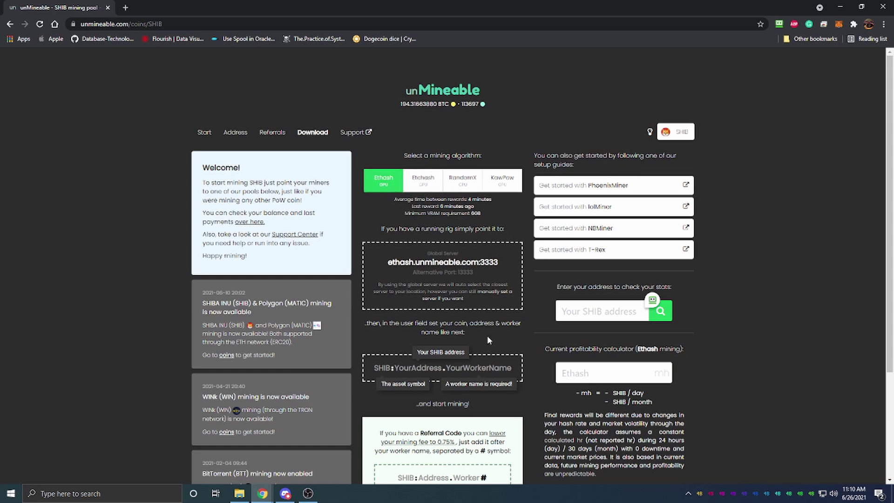
Step: Open the PhoenixMiner setup guide and follow its link to the PhoenixMiner downloads index
left_click(622, 186)
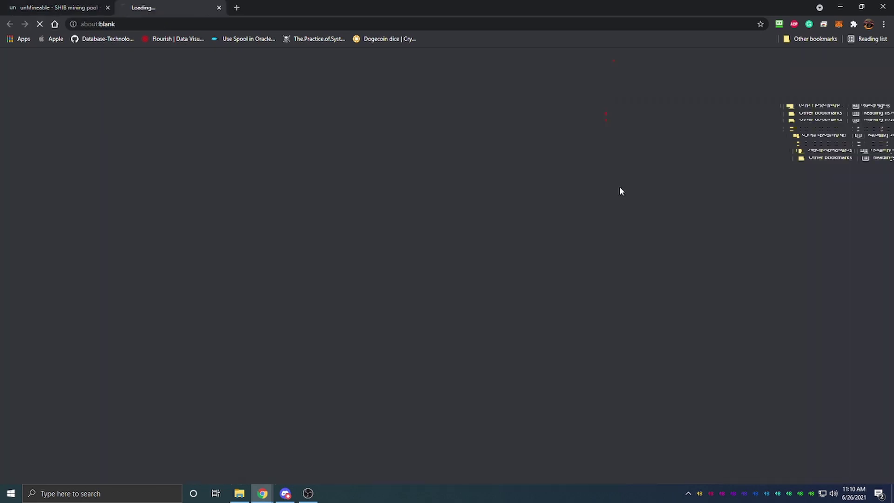
scroll(262, 363, "down", 4)
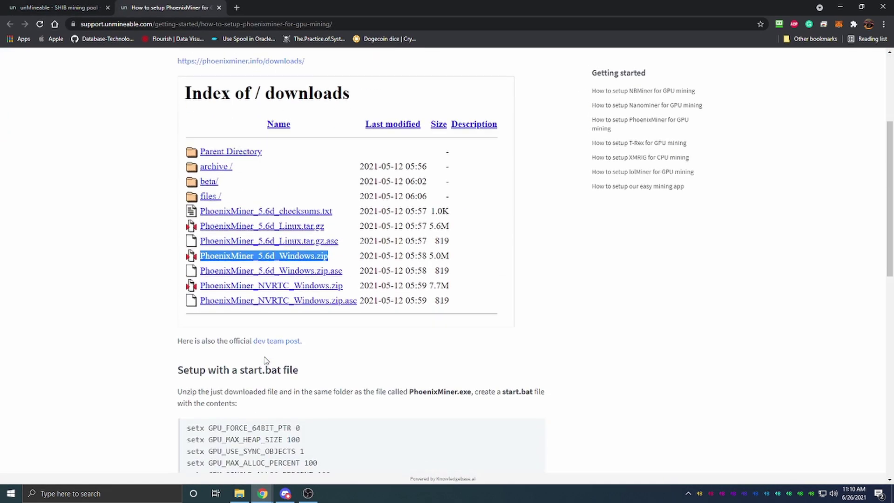
scroll(253, 144, "up", 2)
left_click(240, 154)
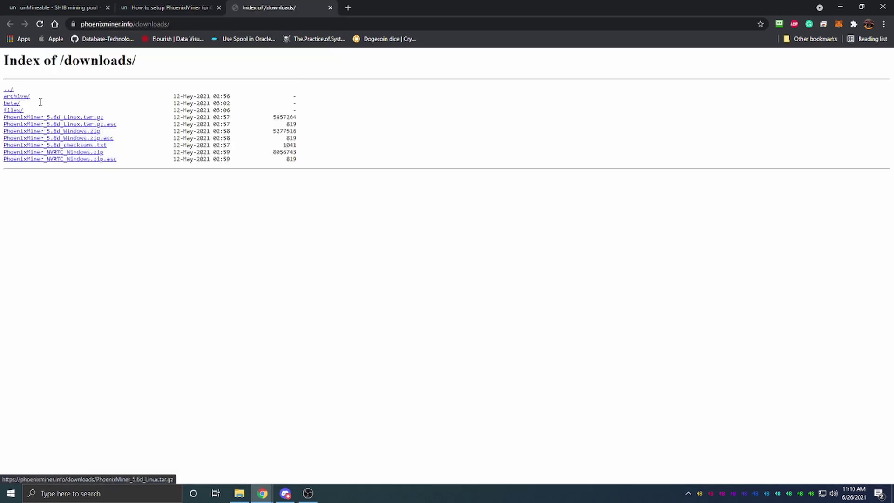
Step: Switch to File Explorer and delete all the log text files from the PhoenixMiner_5.6d_Windows folder inside SHIBA_Miner
left_click(49, 4)
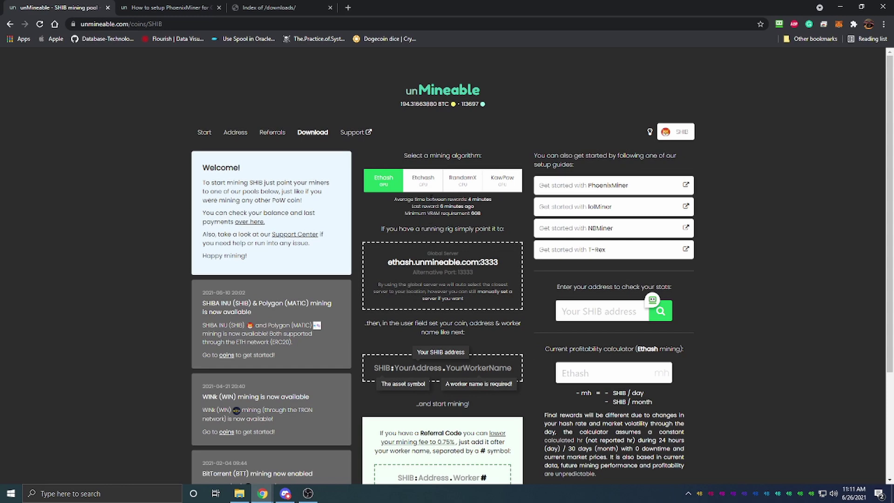
left_click(239, 493)
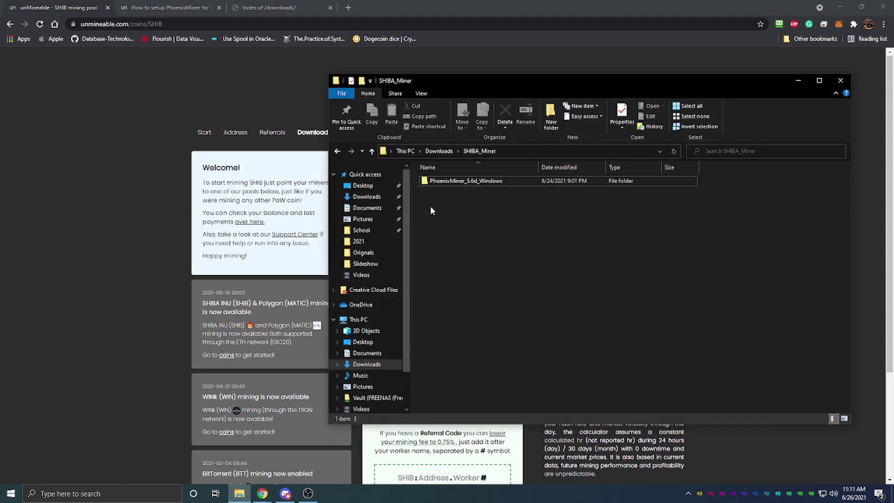
double_click(468, 181)
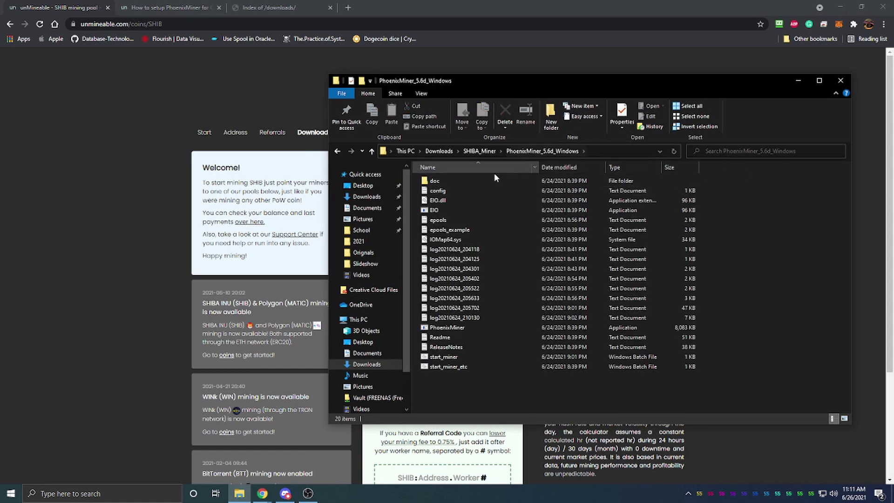
left_click(440, 318)
left_click(450, 251, "shift")
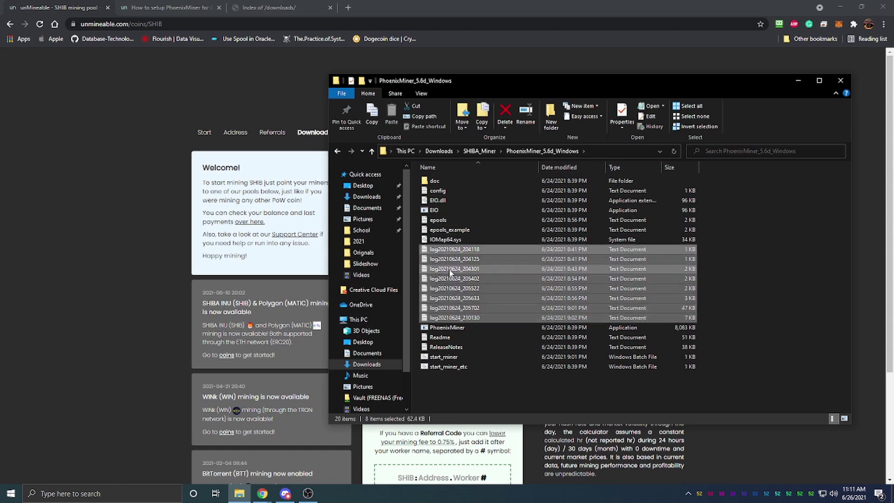
right_click(450, 274)
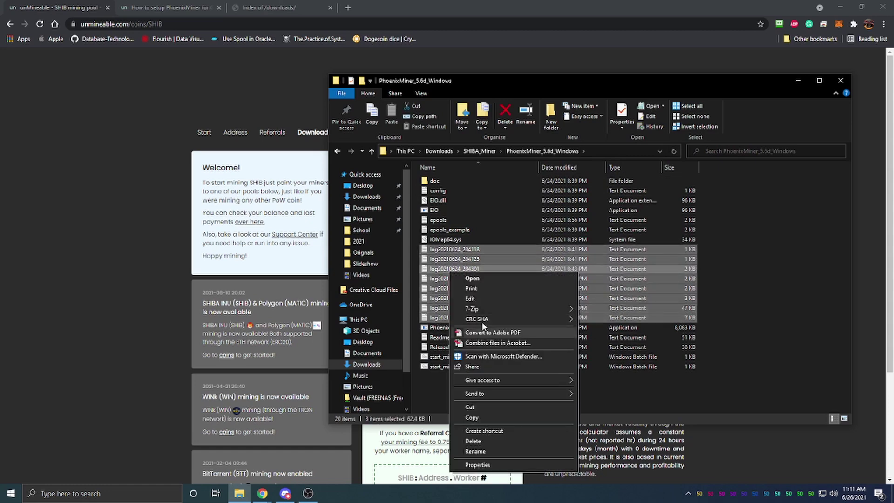
left_click(478, 440)
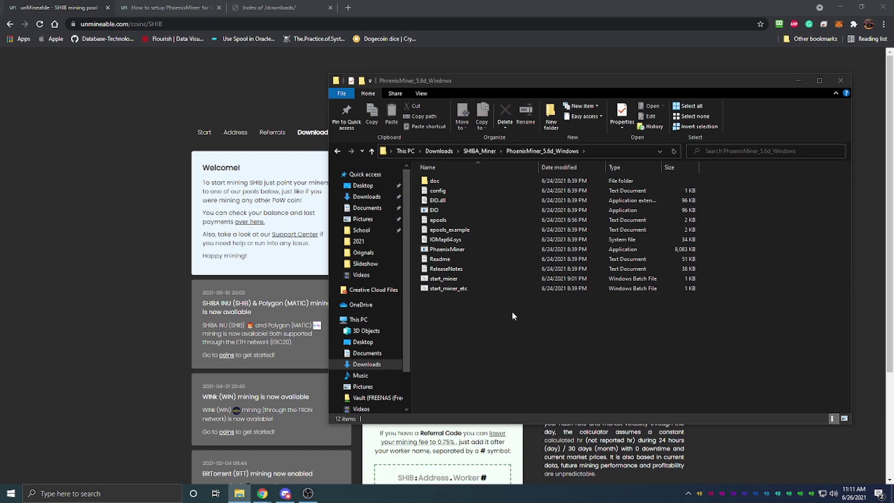
Step: Open epools_example in Notepad and replace the first pool address with ethash.unmineable.com:3333 copied from the SHIB mining page
left_click(470, 229)
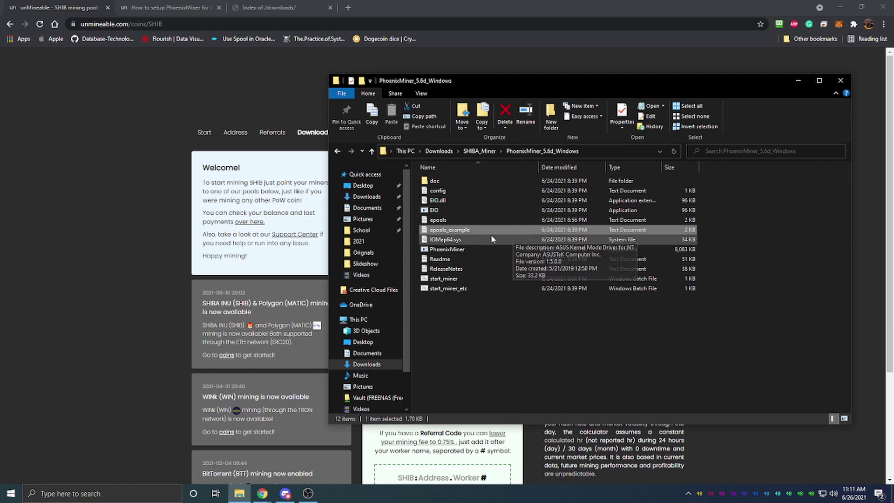
double_click(456, 232)
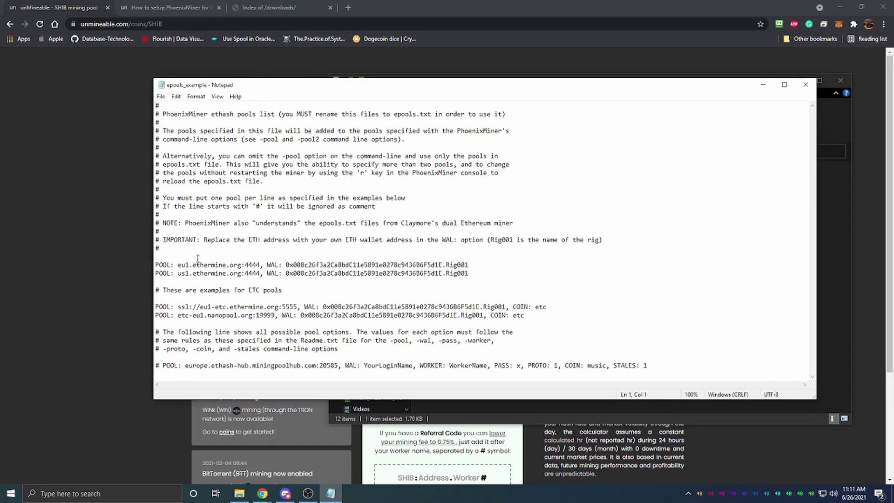
left_click(105, 233)
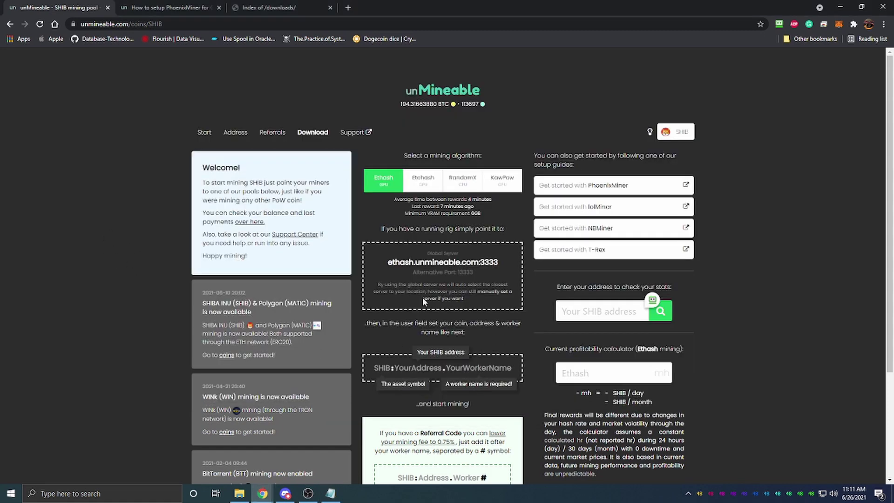
left_click(427, 266)
mouse_move(303, 492)
left_click(330, 493)
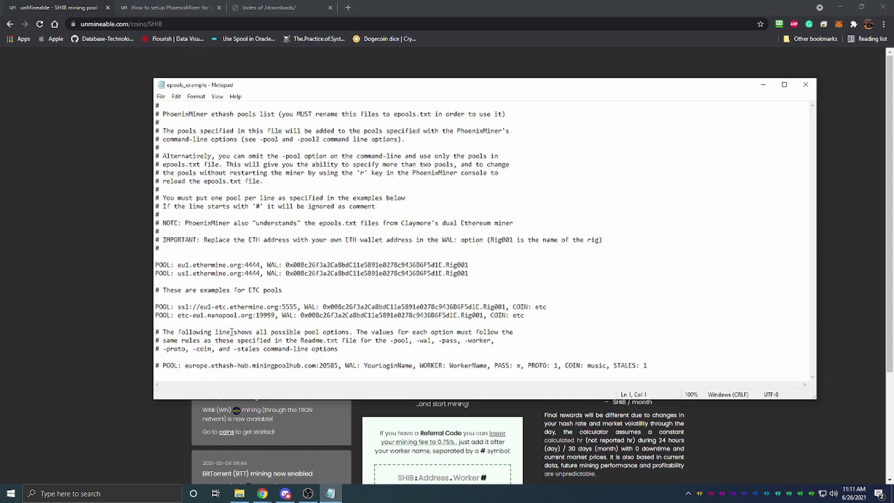
left_click_drag(177, 264, 260, 263)
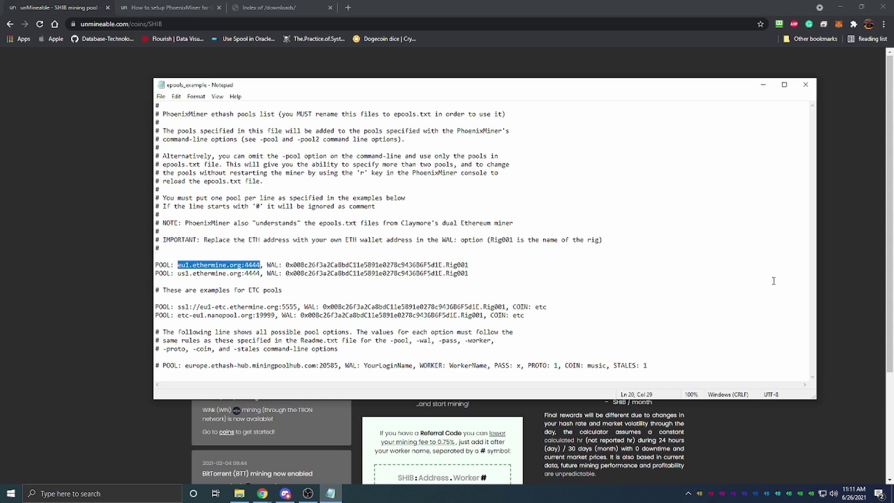
key("ctrl+v")
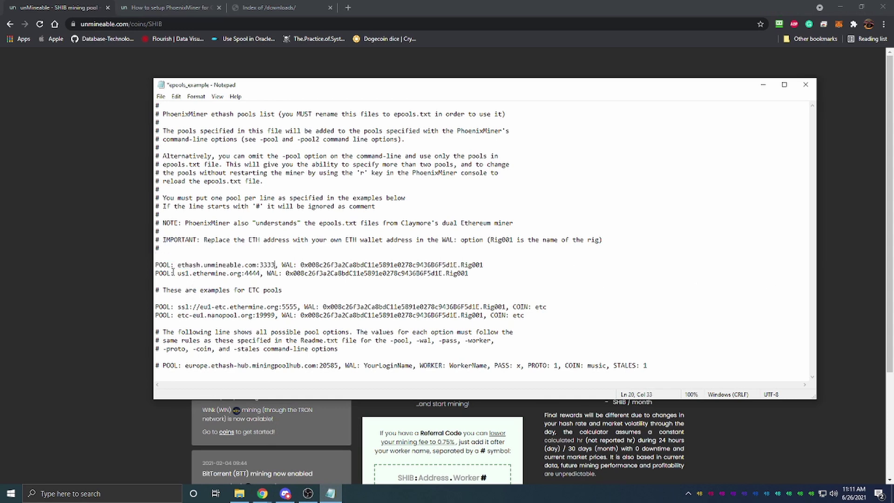
Step: Replace the second pool's address with ethash.unmineable.com:13333
left_click_drag(178, 274, 261, 273)
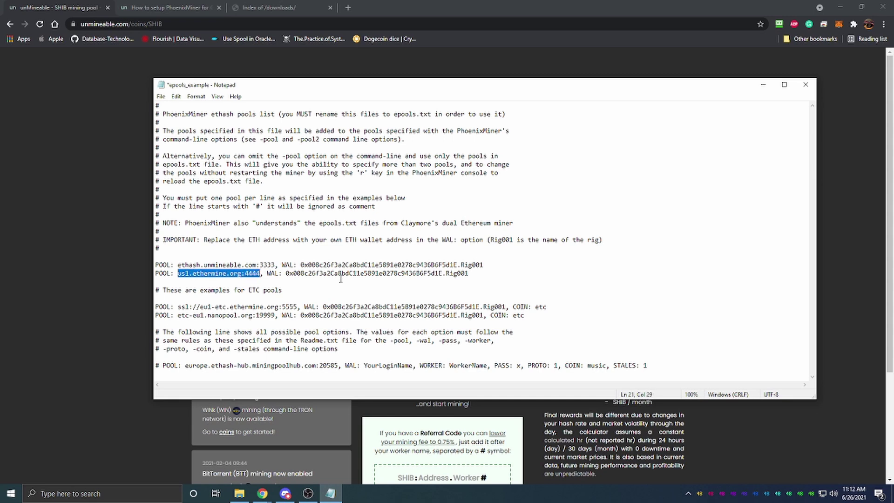
key("ctrl+v")
left_click(260, 273)
type("1")
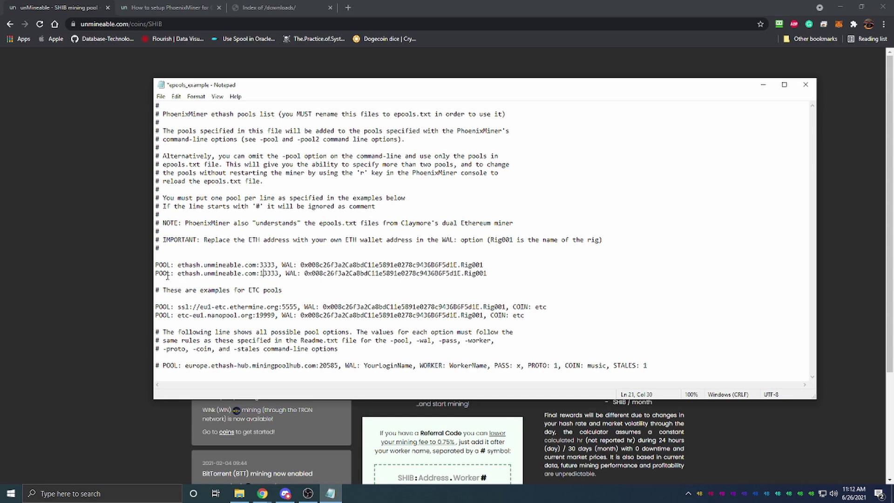
left_click_drag(177, 265, 275, 278)
left_click(319, 287)
Step: Check the user field format on the SHIB page and prefix the wallet addresses of the first two pool lines with "SHIB:"
left_click_drag(300, 265, 156, 264)
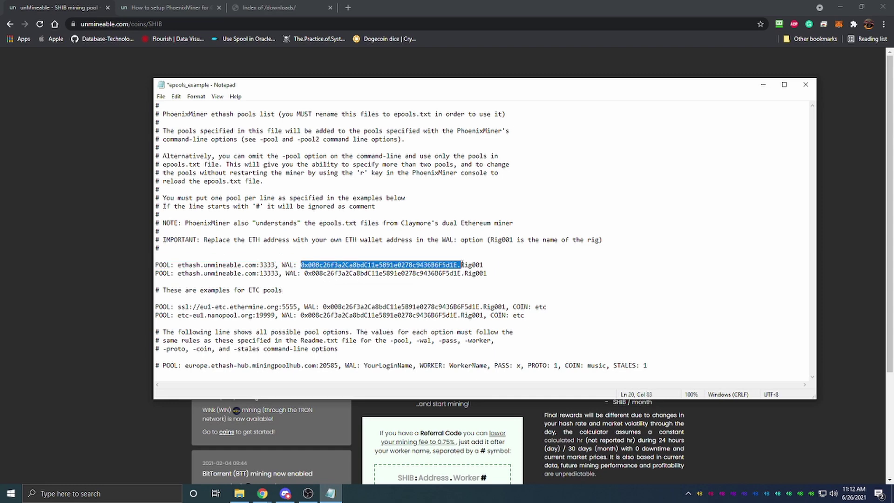
left_click(14, 229)
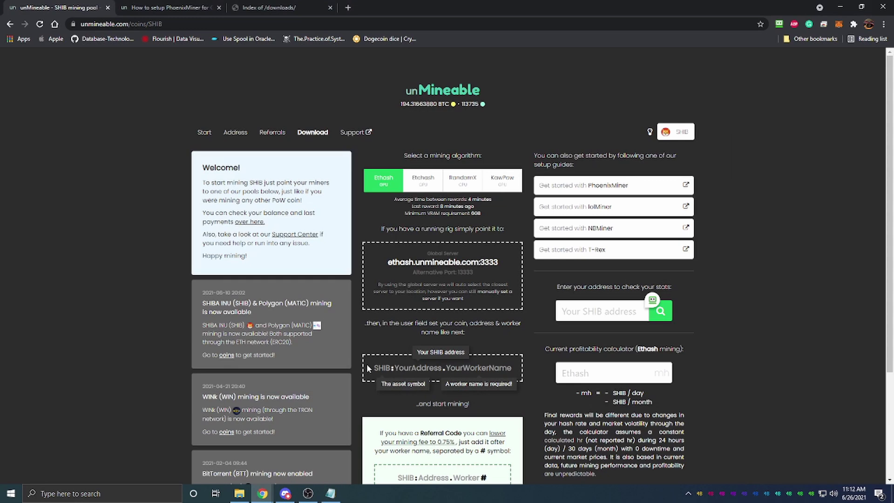
left_click(331, 494)
left_click(302, 263)
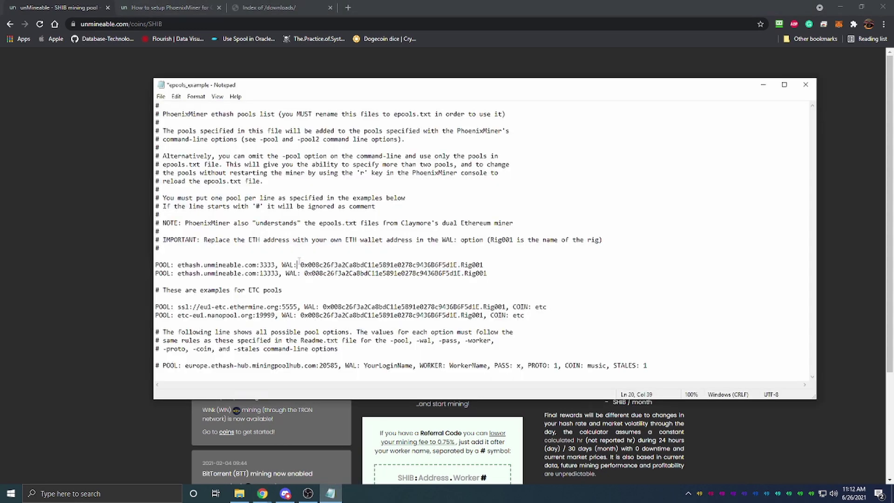
type("SHIB")
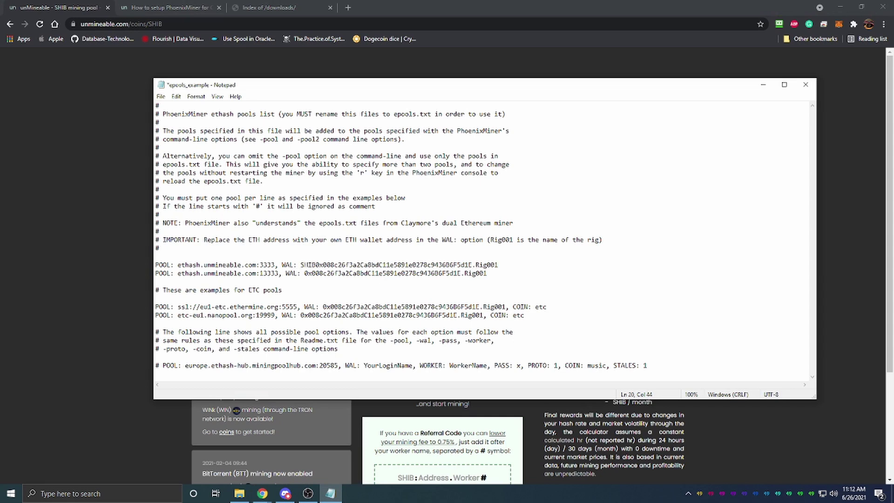
type(":V")
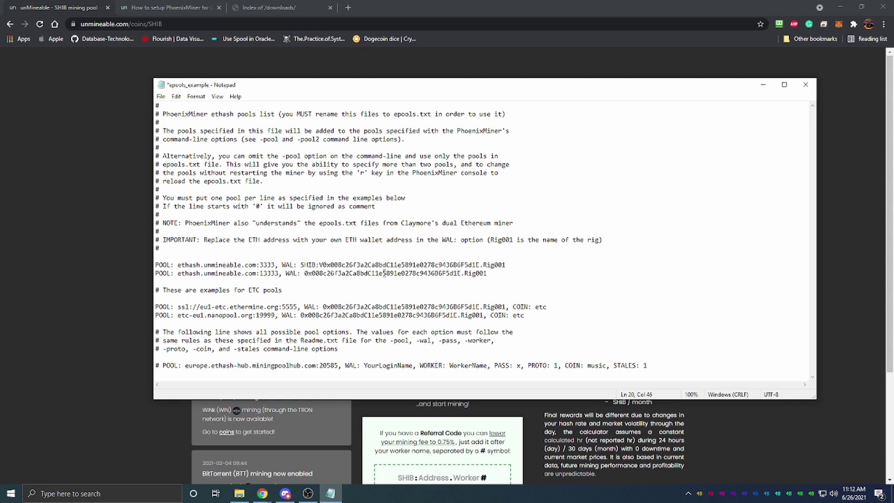
key("BackSpace")
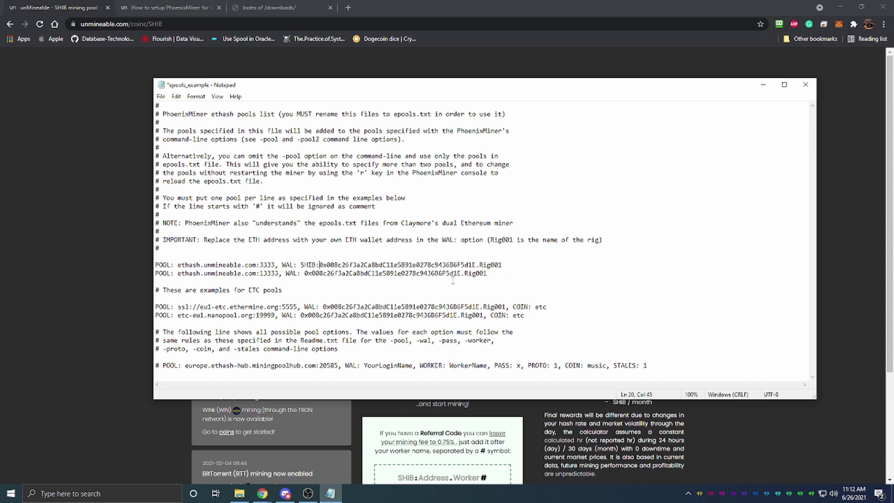
left_click(305, 273)
type("SHIB")
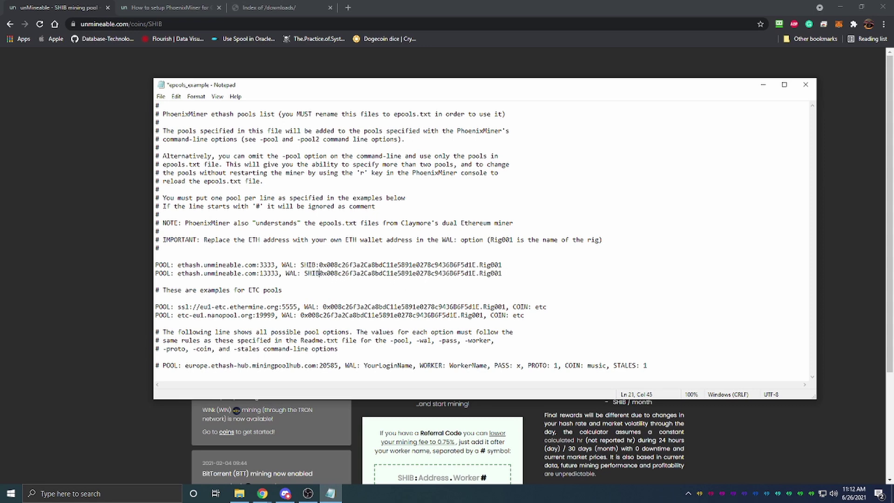
type(":")
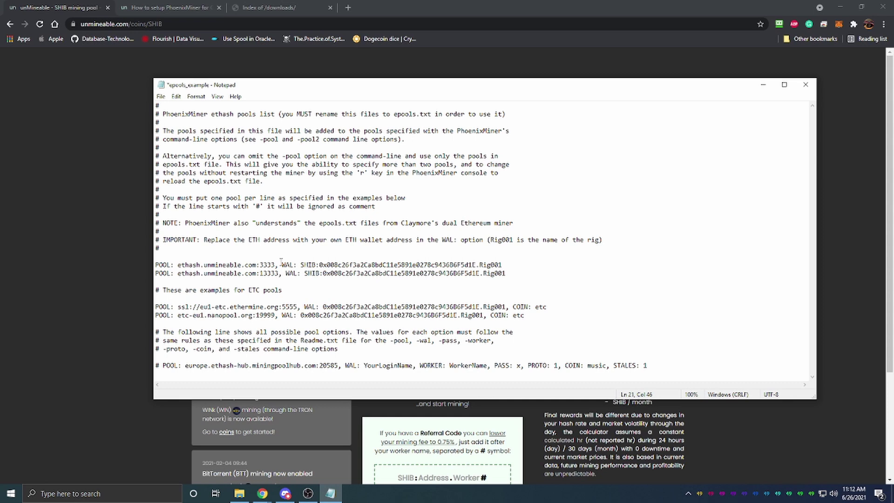
Step: Review the edited pool lines and save the epools_example file
left_click(282, 264)
key("shift+Home")
left_click(426, 291)
left_click_drag(175, 307, 379, 308)
left_click(459, 291)
left_click(161, 96)
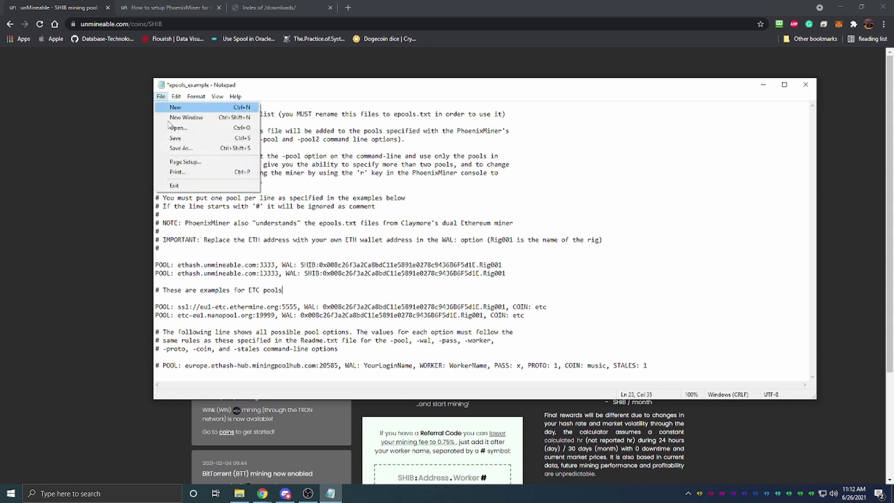
left_click(175, 139)
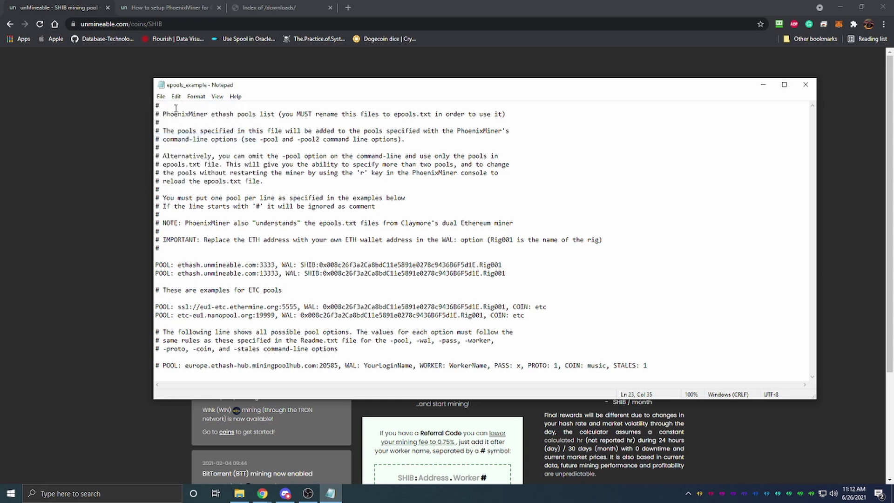
left_click(161, 96)
left_click(169, 148)
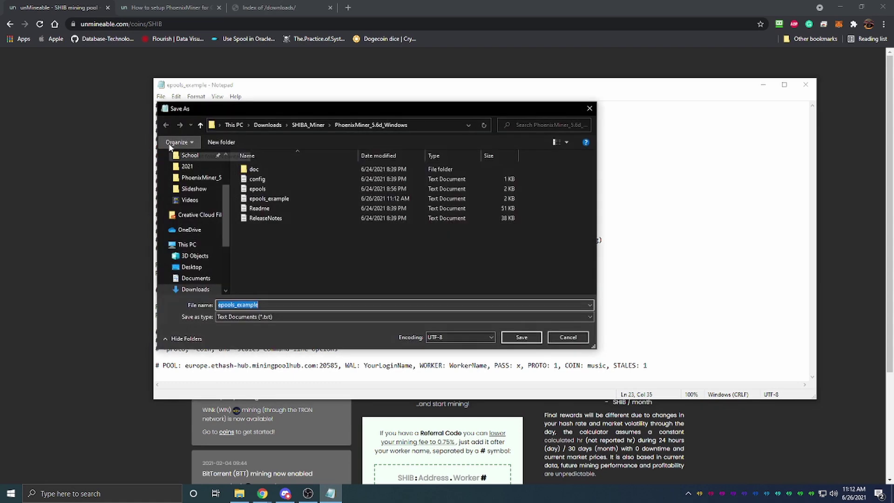
left_click_drag(259, 305, 236, 305)
key("BackSpace")
left_click(255, 336)
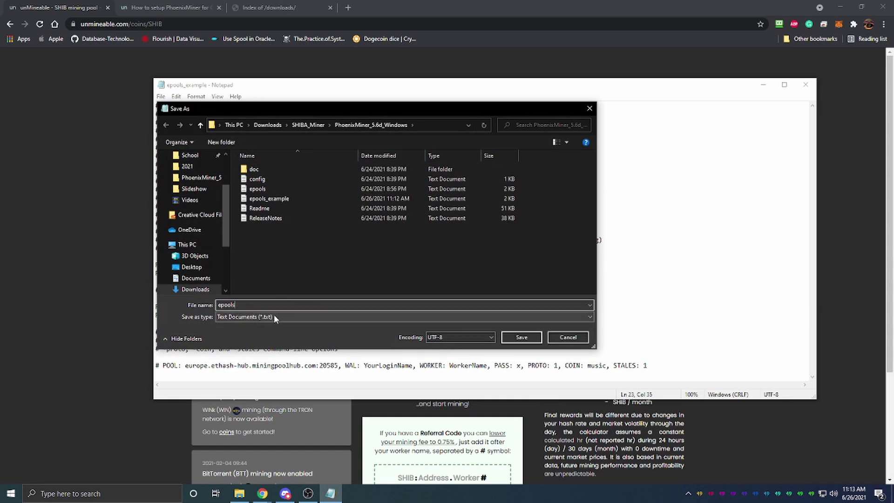
left_click(575, 336)
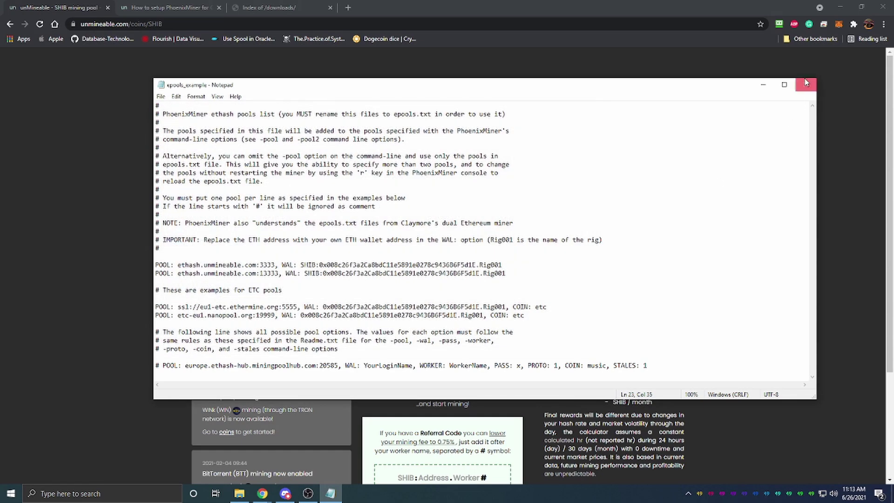
Step: Close the epools_example file and return to the PhoenixMiner_5.6d_Windows folder in File Explorer
left_click(804, 82)
left_click(240, 492)
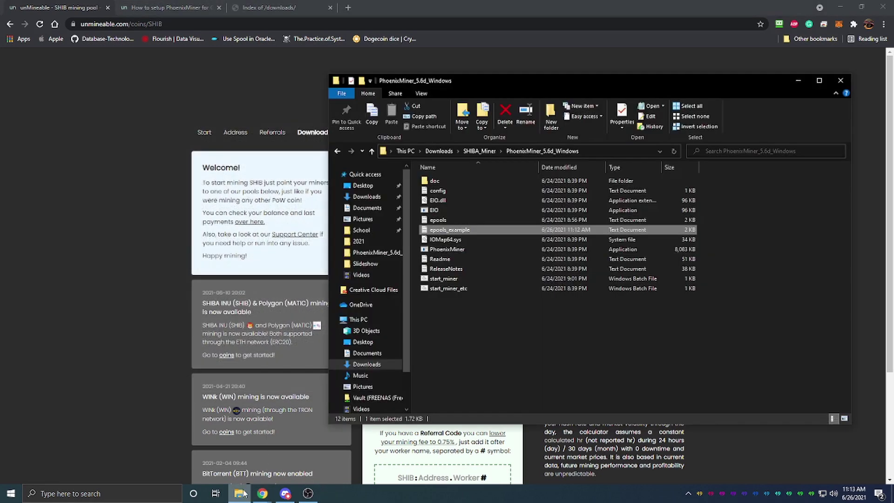
Step: Open the epools text file, review its SHIB pool lines for ethash.unmineable.com, and close it
left_click(426, 220)
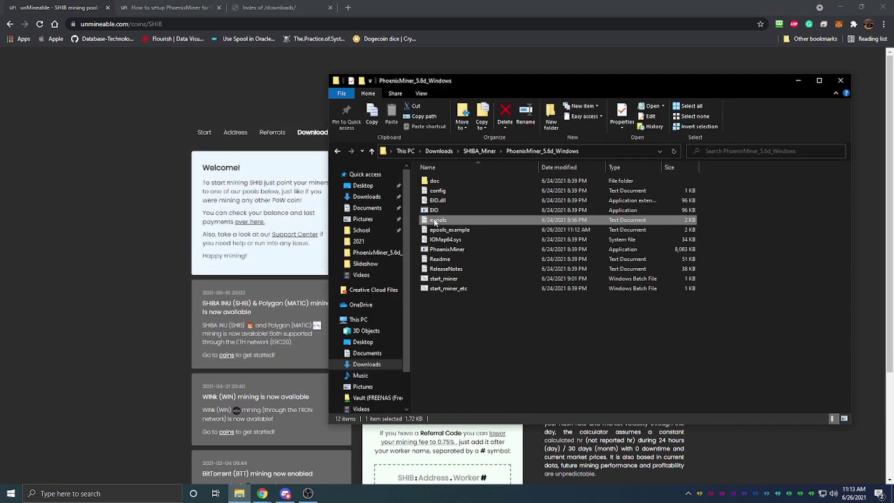
double_click(445, 223)
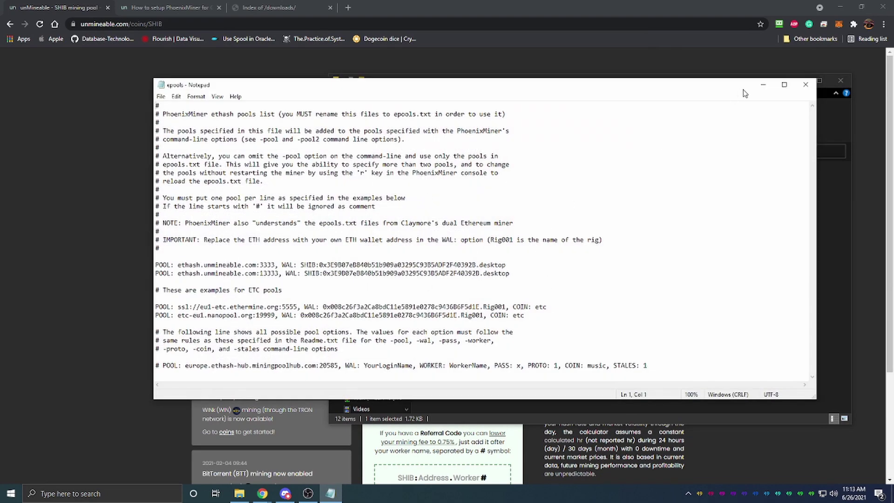
left_click(805, 85)
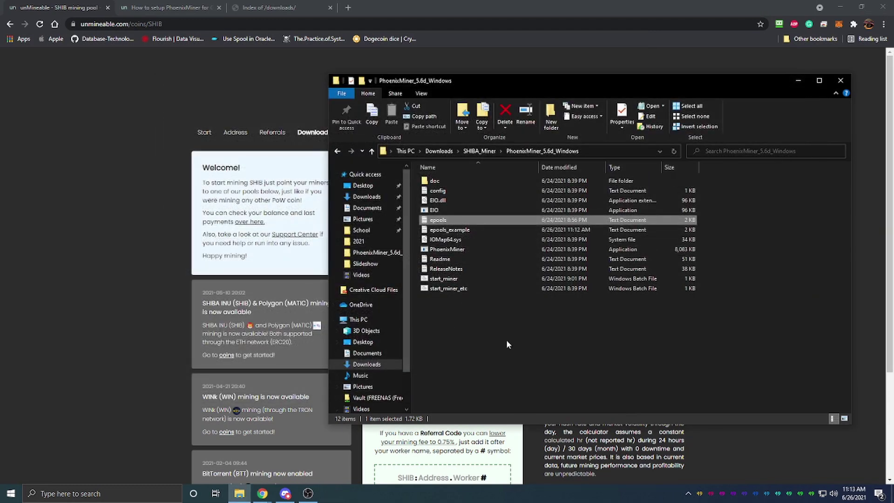
Step: Open the start_miner batch file for editing in Notepad
left_click(470, 280)
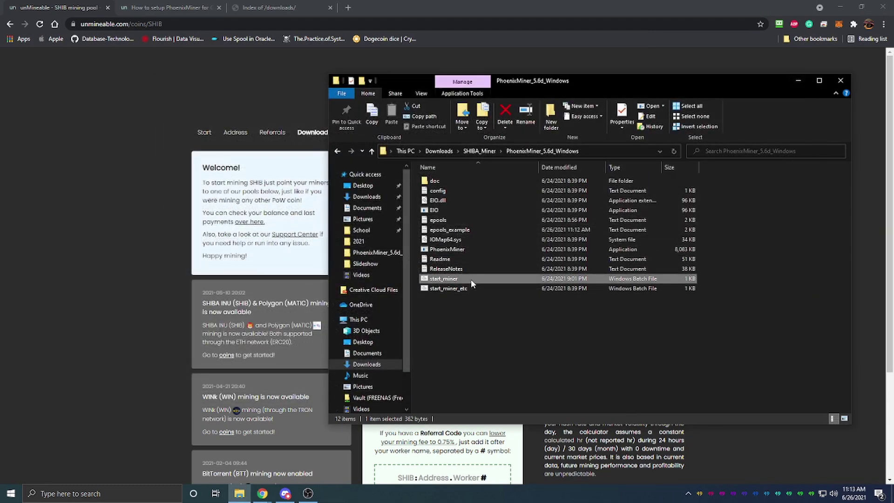
right_click(471, 279)
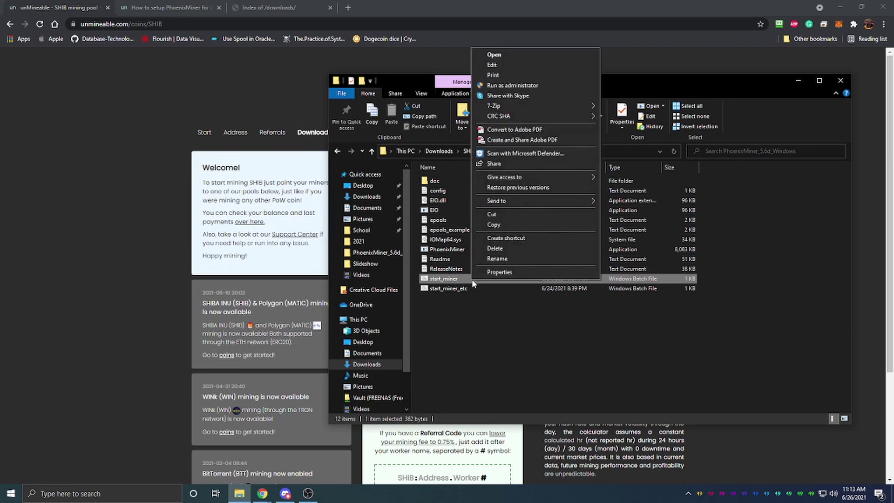
left_click(526, 66)
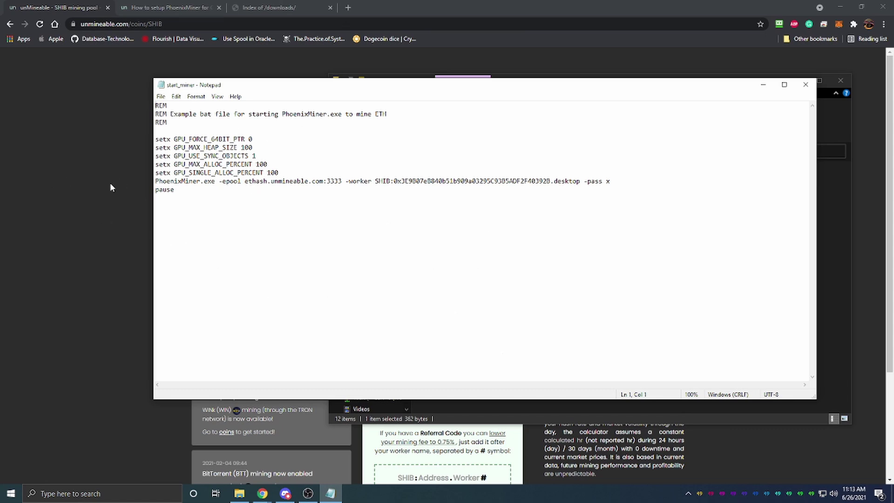
Step: Open the PhoenixMiner setup guide from the unMineable SHIB page and select the sample start.bat contents
left_click(68, 176)
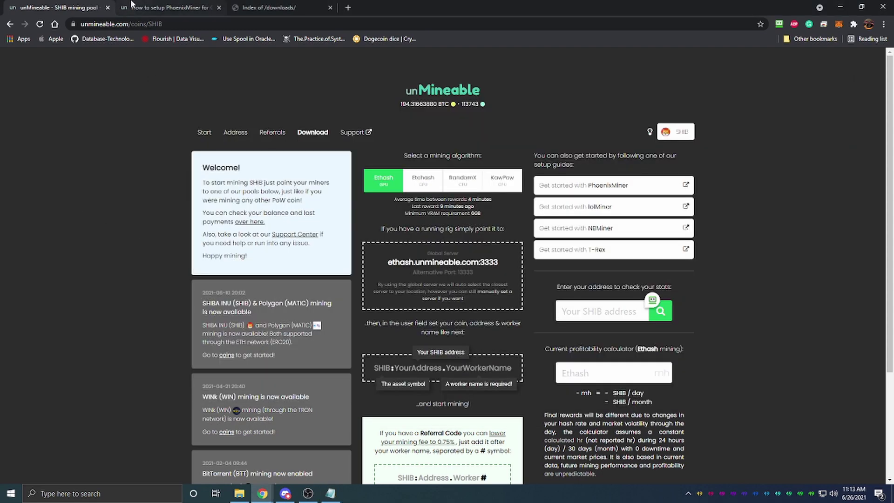
left_click(149, 8)
left_click(56, 6)
left_click(608, 186)
scroll(301, 341, "down", 7)
scroll(302, 341, "down", 1)
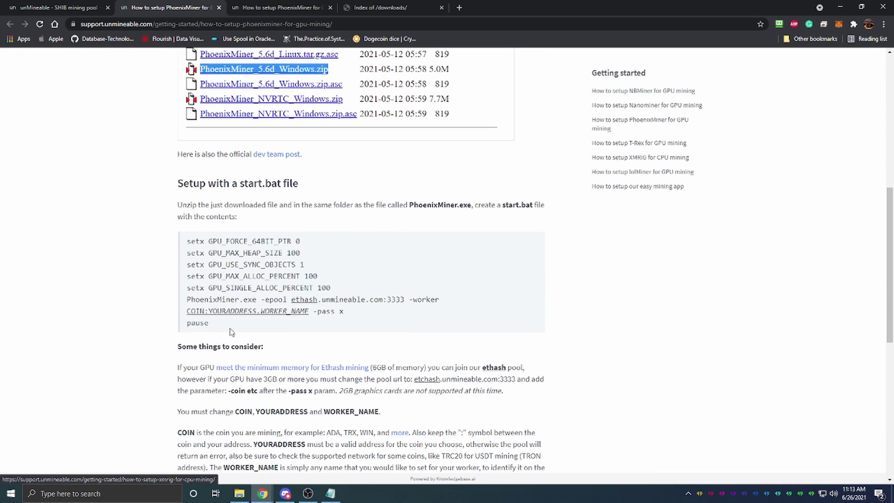
left_click_drag(210, 323, 172, 243)
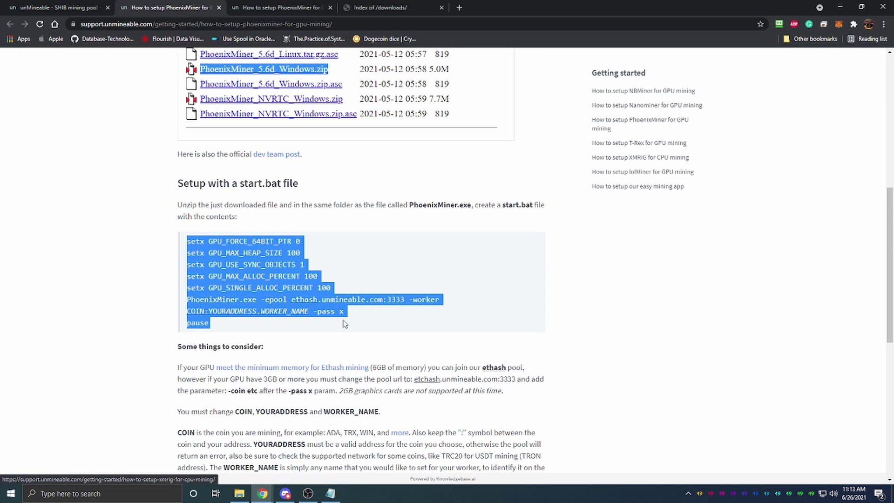
Step: Compare the start_miner file with the guide's sample, highlight its leading REM comment lines, and close the file
left_click(330, 493)
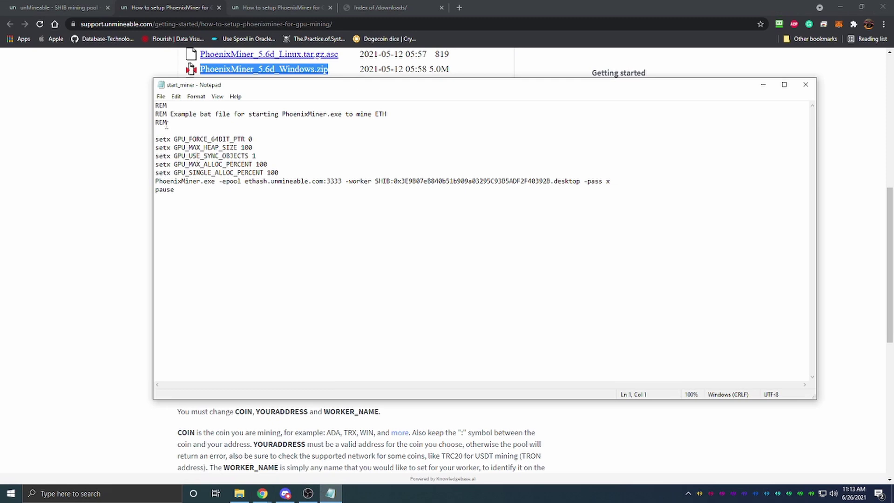
left_click_drag(167, 123, 136, 90)
left_click(294, 163)
left_click(804, 84)
Step: Run start_miner from the PhoenixMiner_5.6d_Windows folder, watch it connect and start mining, and close the console
left_click(241, 494)
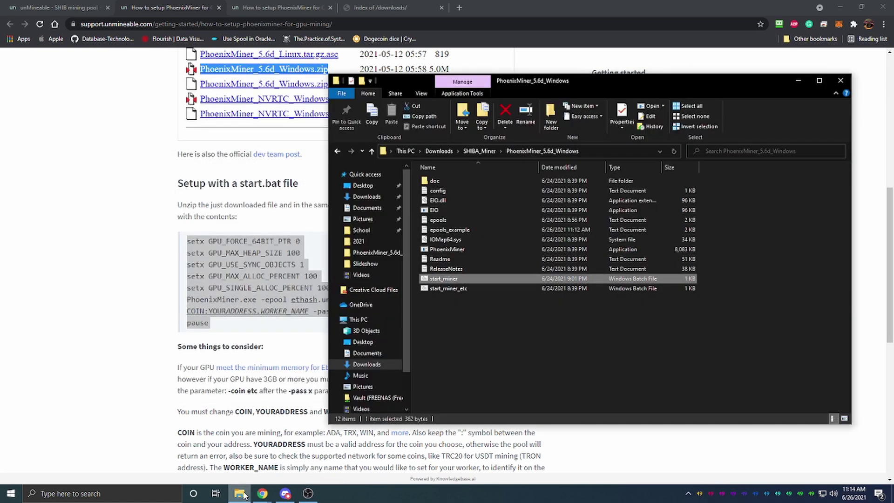
double_click(467, 278)
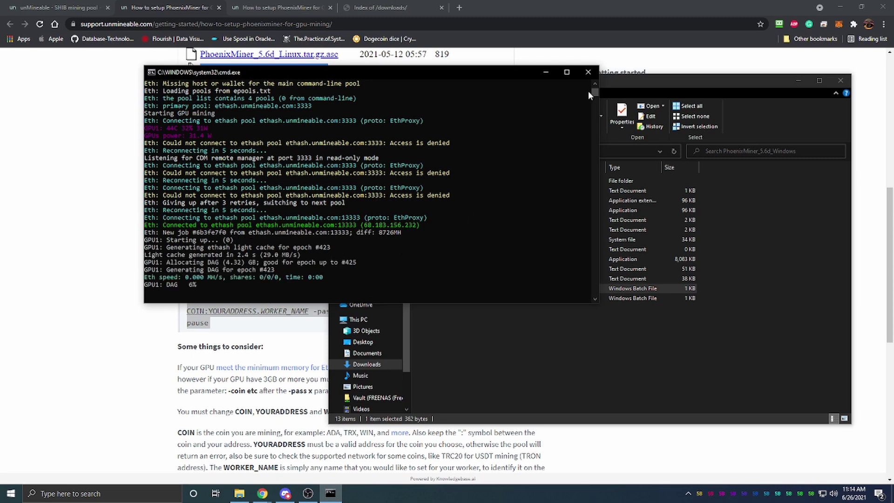
left_click(586, 73)
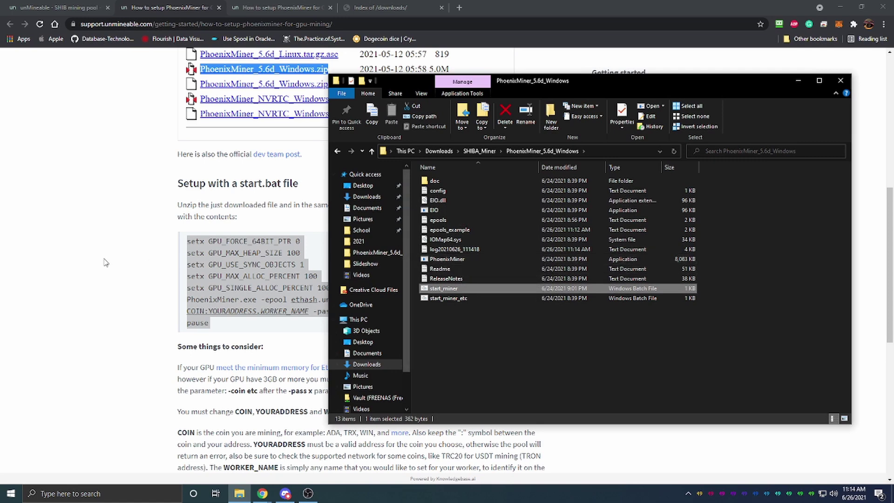
Step: Return to unMineable's SHIB page in the browser, go to the full coin list, and open the Dogecoin page
left_click(69, 252)
scroll(66, 237, "up", 1)
key("ctrl+Page_Up")
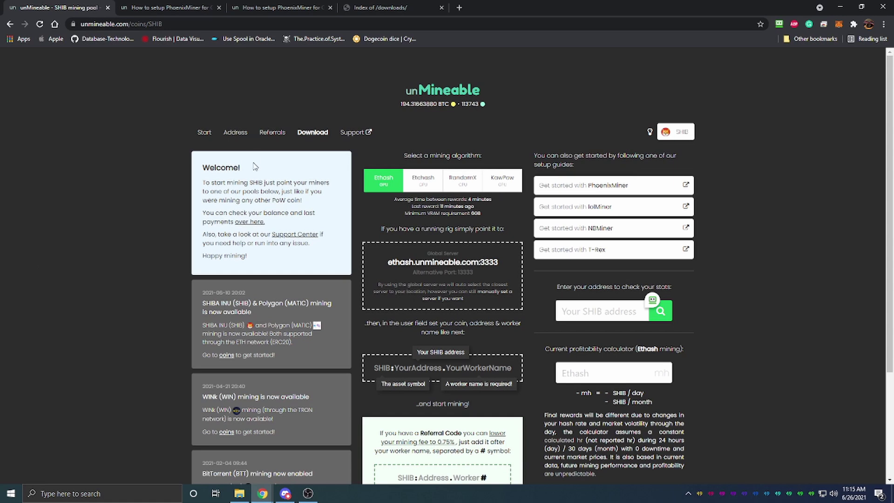
left_click(465, 94)
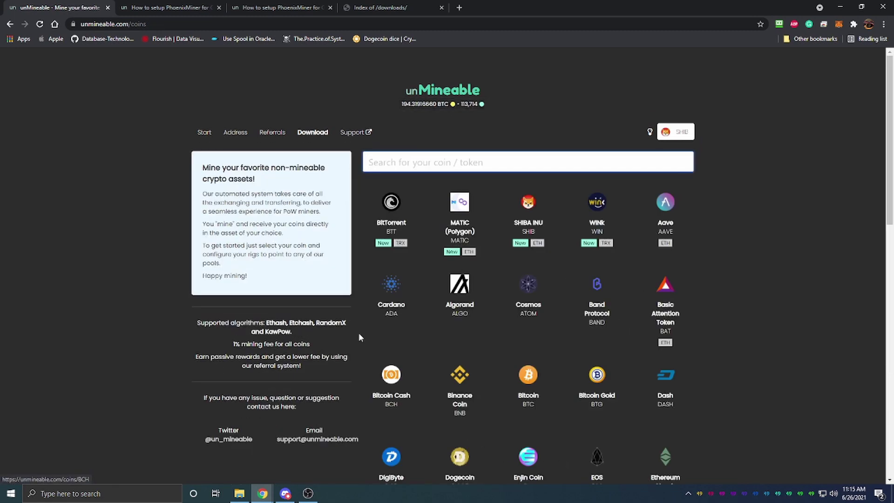
scroll(454, 366, "down", 2)
left_click(453, 366)
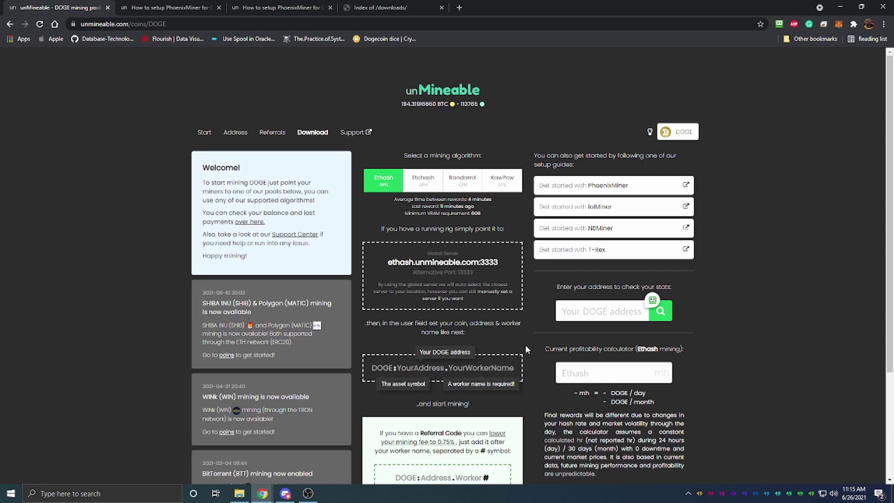
Step: Review the DOGE pool address and user field format, and return to the coin list
scroll(525, 349, "down", 1)
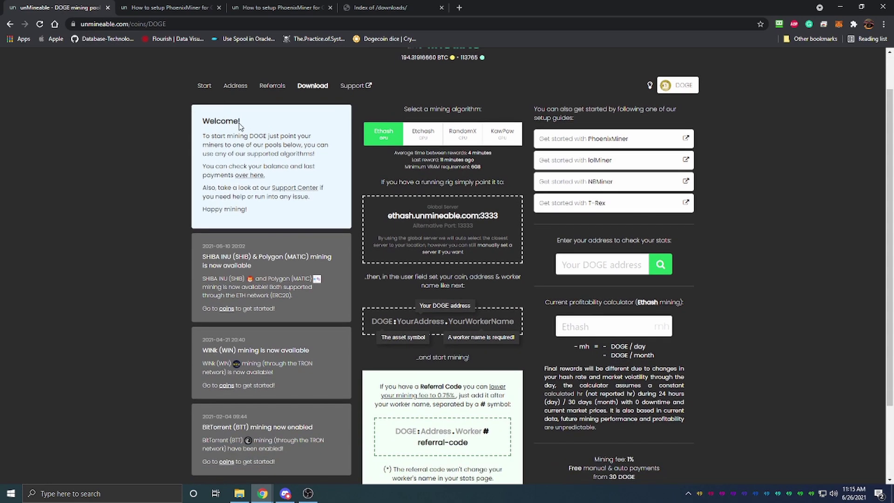
scroll(242, 171, "up", 1)
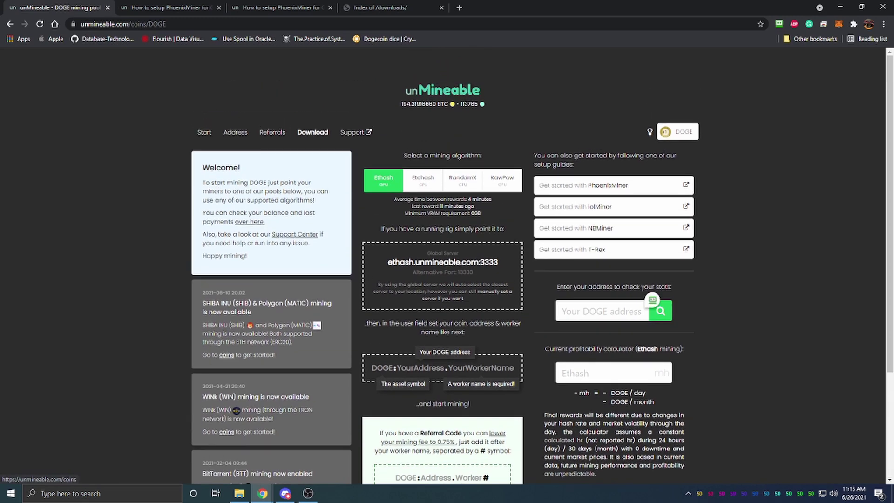
left_click(468, 102)
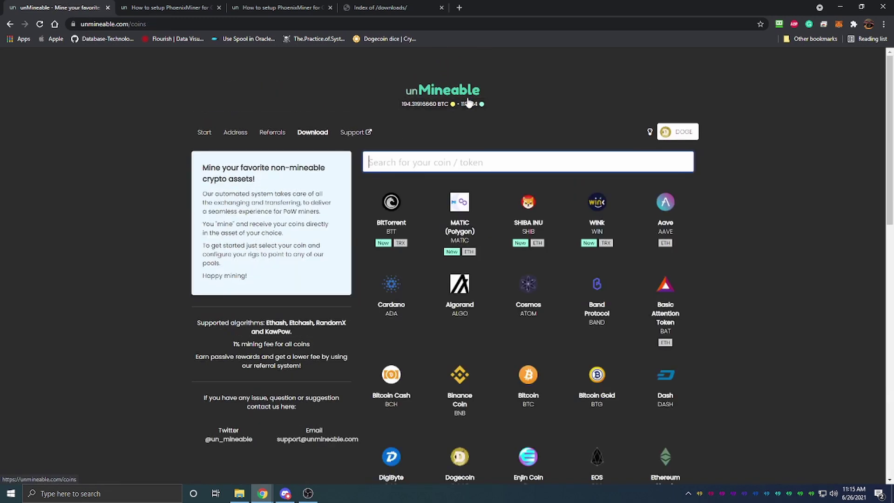